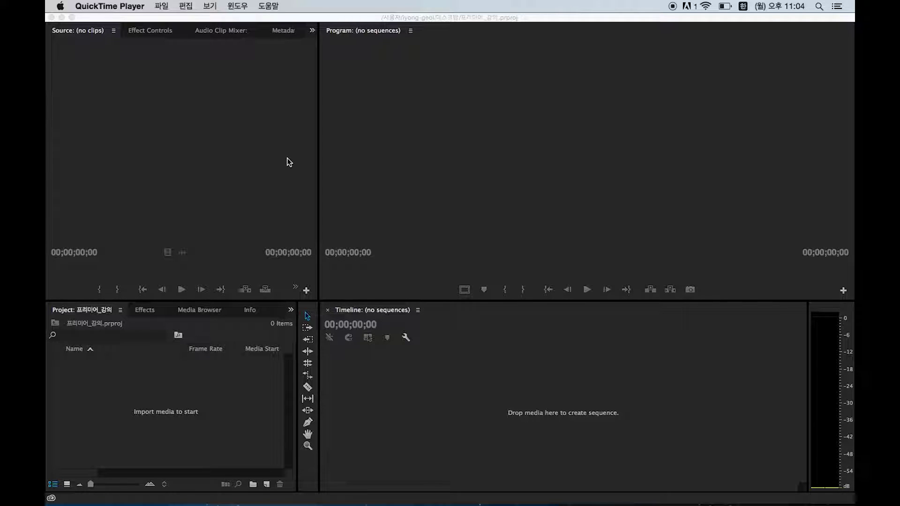
Create a new sequence named 타임라인-컷편집 using the AVCHD 1080p60 preset.
{"action": "left_click", "coordinate": [268, 487]}
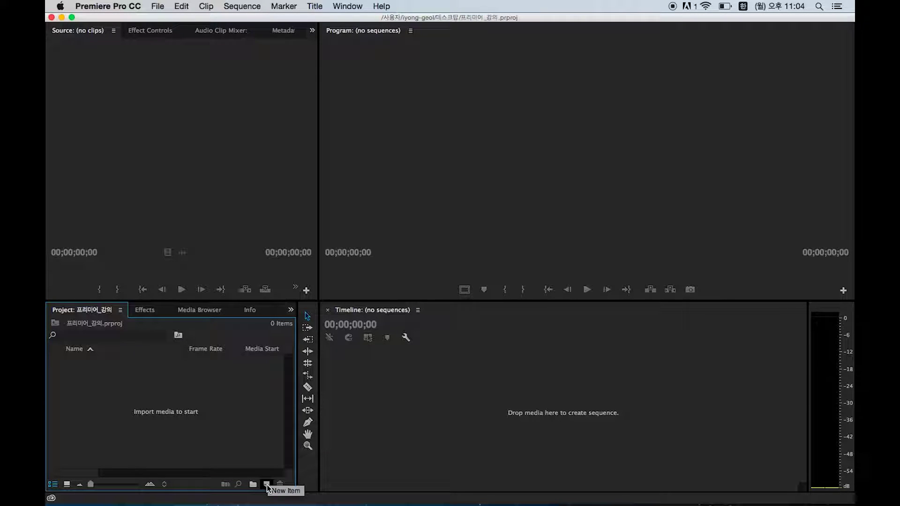
{"action": "left_click", "coordinate": [267, 485]}
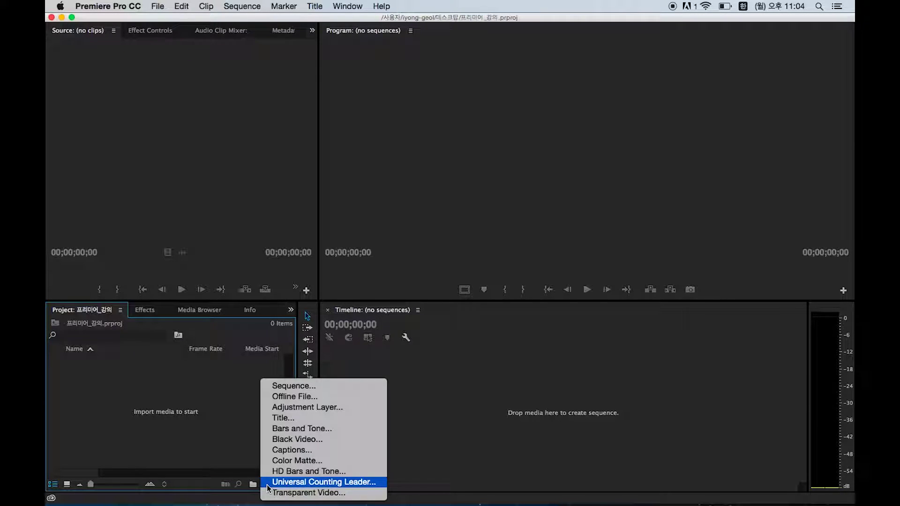
{"action": "left_click", "coordinate": [299, 388]}
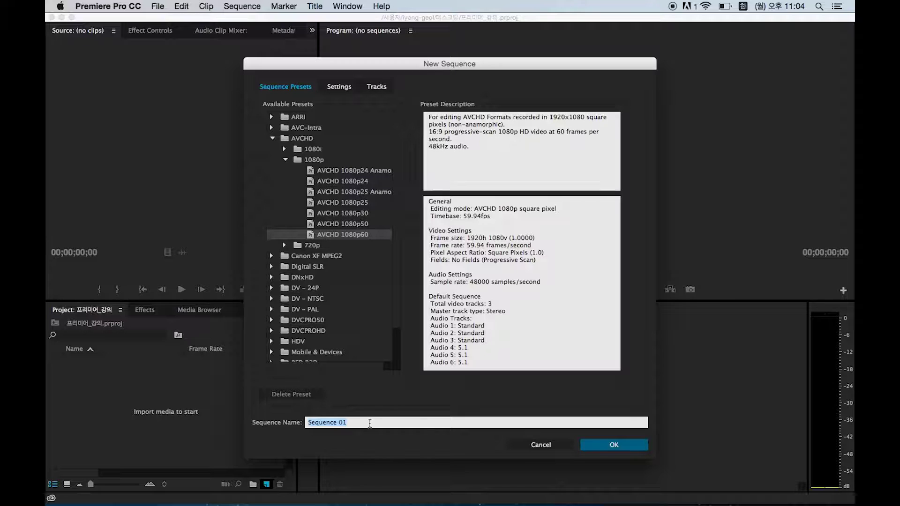
{"action": "key", "text": "BackSpace"}
{"action": "type", "text": "타임라니ㄴ-"}
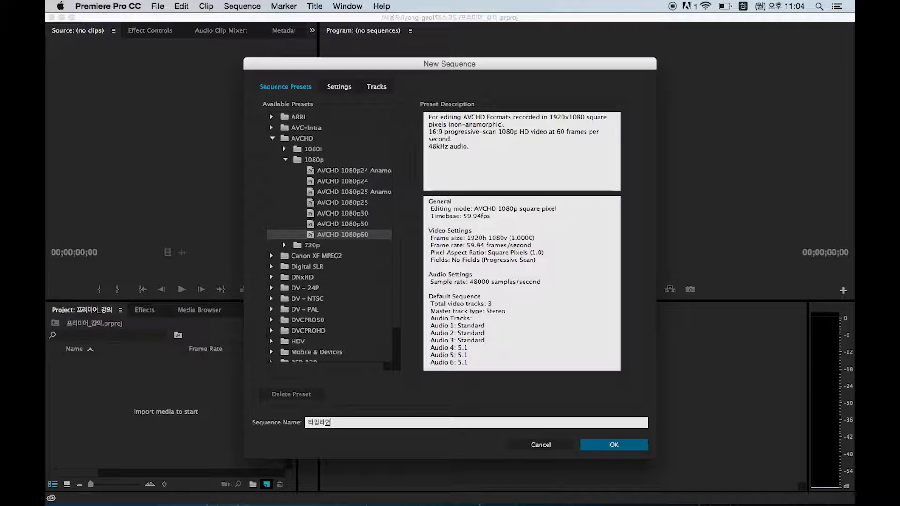
{"action": "type", "text": "컷편집"}
{"action": "key", "text": "Return"}
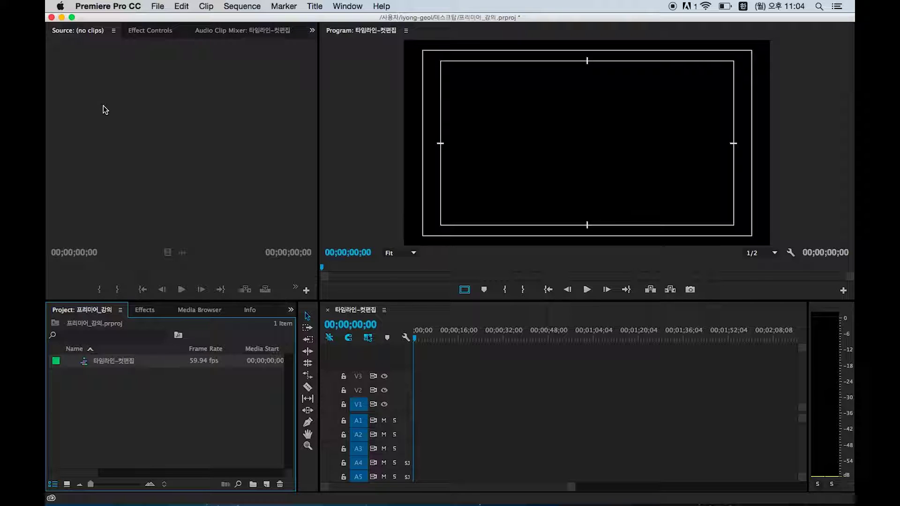
Import 미국 뉴욕 여행 가이드 by 익스피디아.mp4 and 서울.mp4 from the 미디어폴더 folder into the project.
{"action": "left_click", "coordinate": [158, 7]}
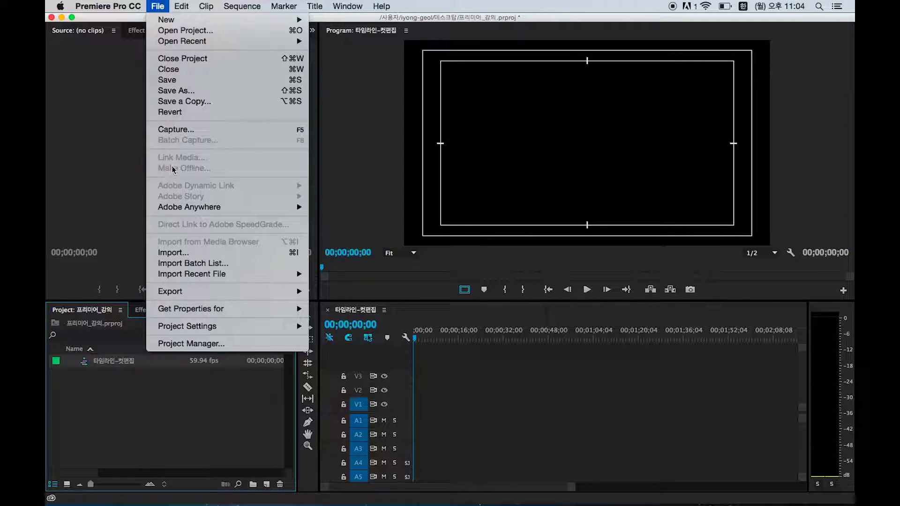
{"action": "mouse_move", "coordinate": [172, 14]}
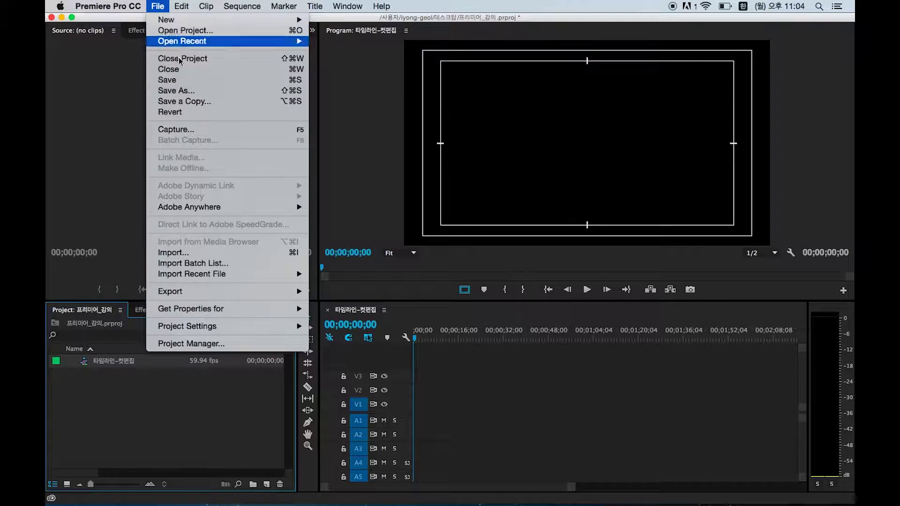
{"action": "left_click", "coordinate": [203, 254]}
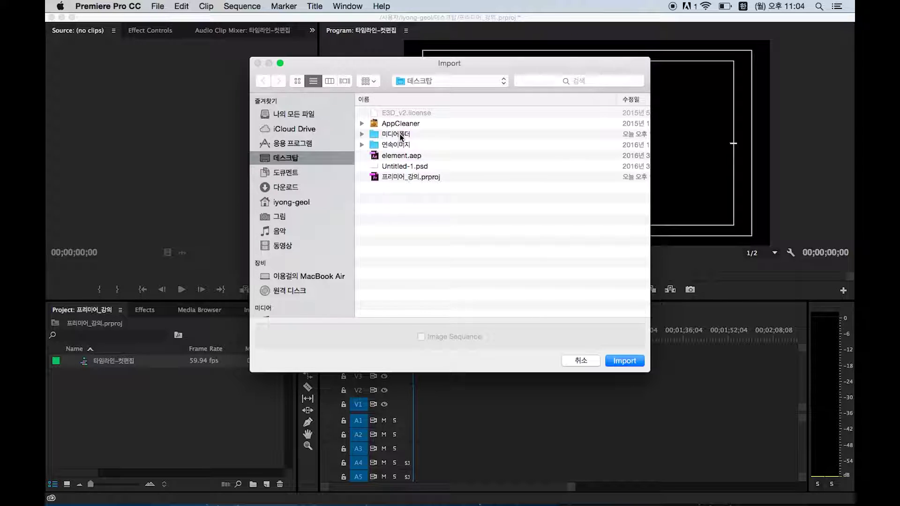
{"action": "double_click", "coordinate": [402, 137]}
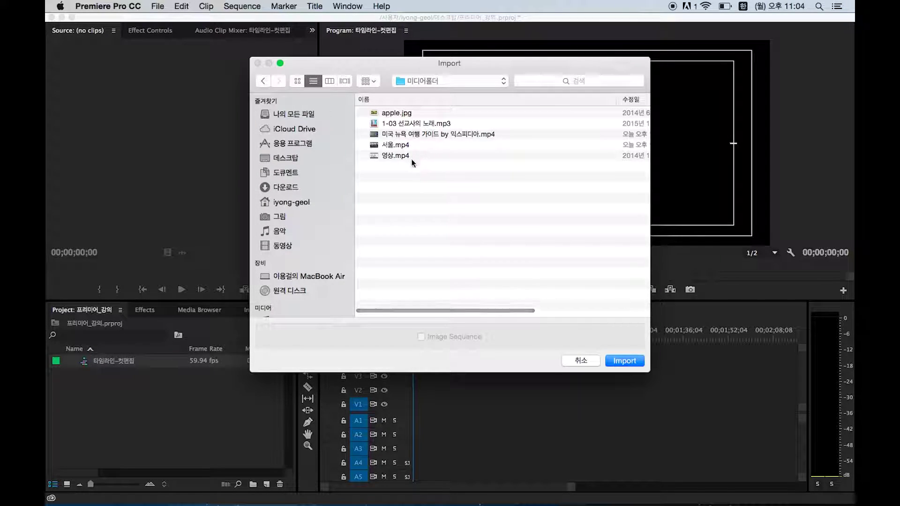
{"action": "left_click_drag", "start_coordinate": [412, 161], "coordinate": [387, 147]}
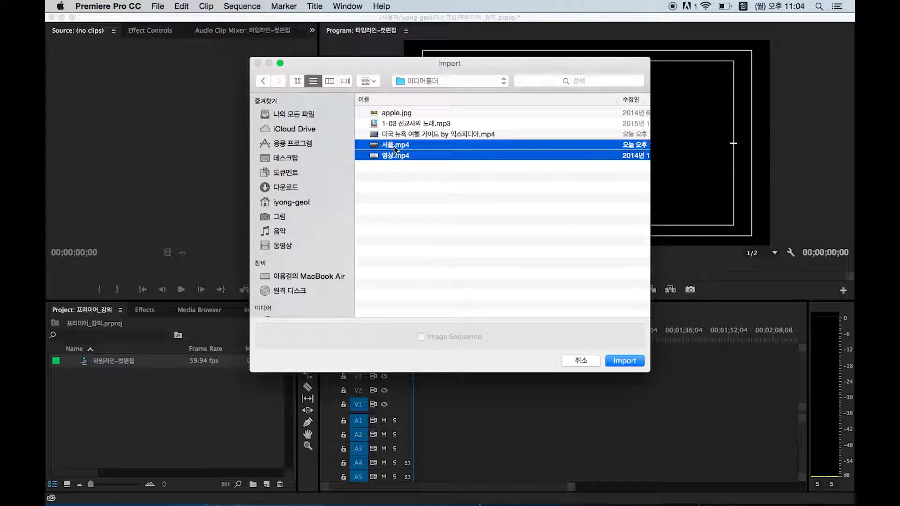
{"action": "left_click", "coordinate": [393, 147]}
{"action": "left_click", "coordinate": [416, 135]}
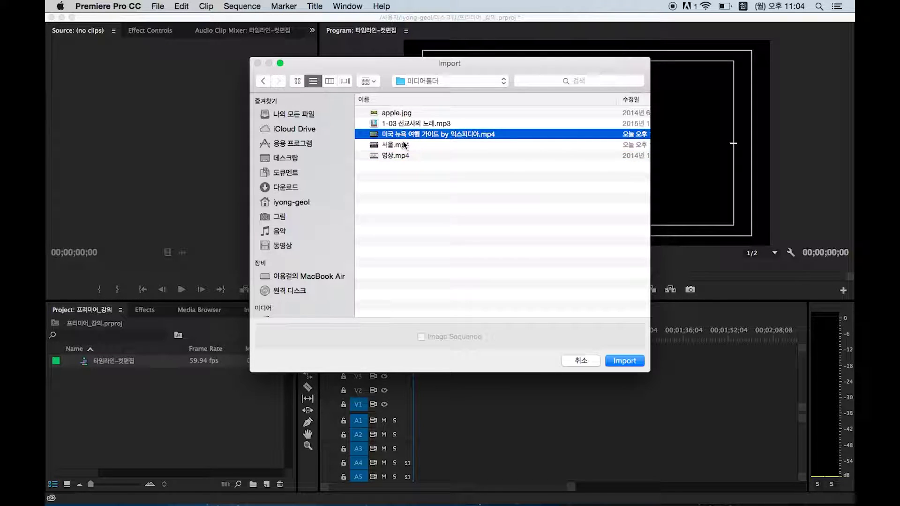
{"action": "left_click", "coordinate": [402, 145], "text": "shift"}
{"action": "left_click", "coordinate": [625, 361]}
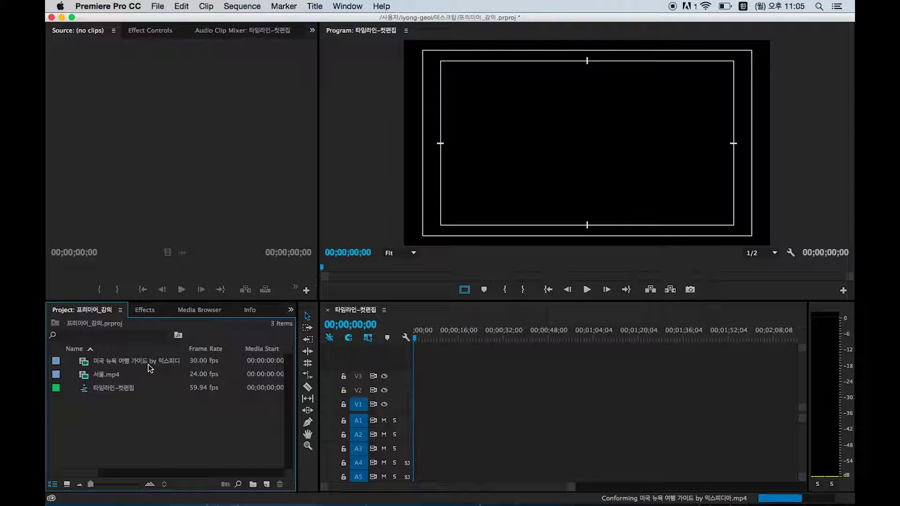
Shorten the imported New York travel guide clip's name to 미국 뉴욕 여행 가이드mp4.
{"action": "left_click", "coordinate": [148, 364]}
{"action": "left_click", "coordinate": [148, 364]}
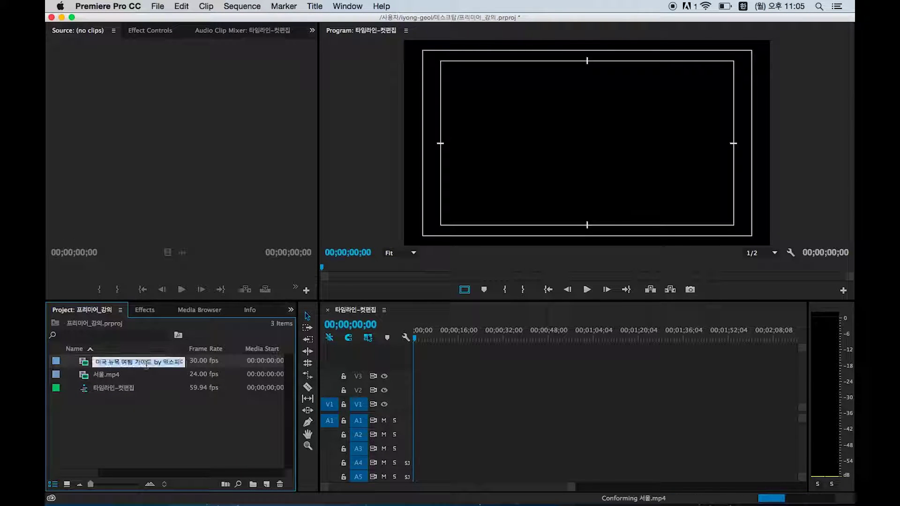
{"action": "left_click_drag", "start_coordinate": [154, 364], "coordinate": [186, 366]}
{"action": "key", "text": "BackSpace"}
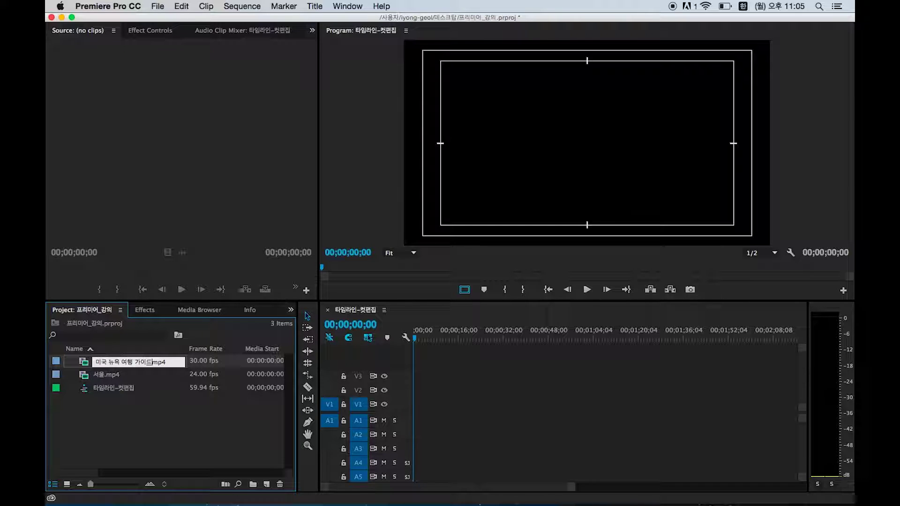
{"action": "key", "text": "Return"}
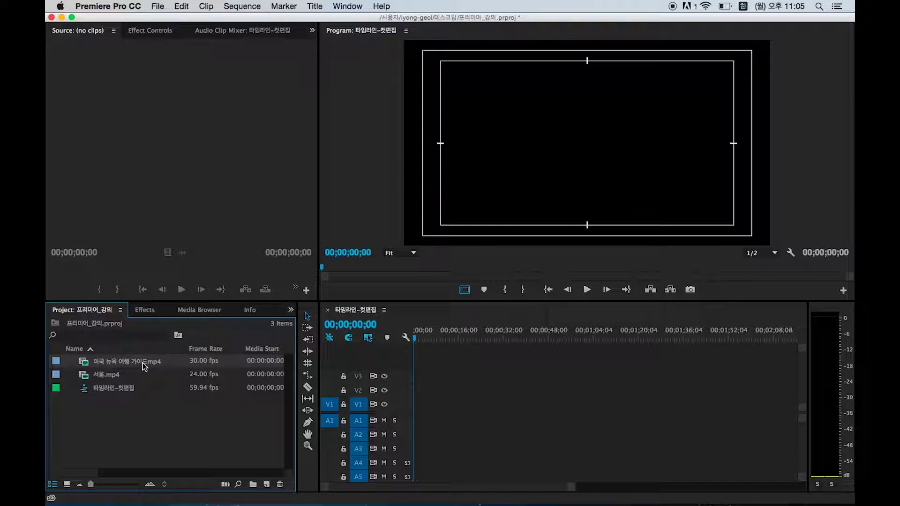
{"action": "left_click", "coordinate": [100, 375]}
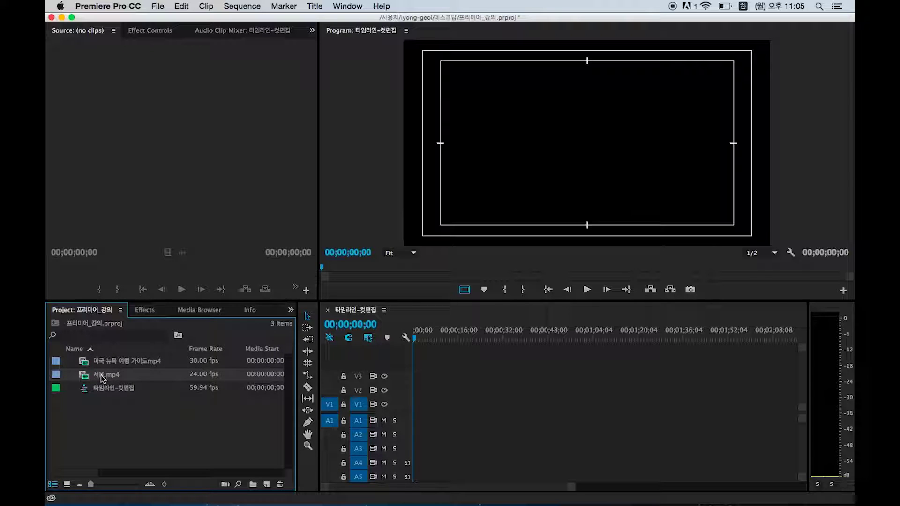
{"action": "left_click", "coordinate": [99, 375]}
{"action": "left_click", "coordinate": [87, 363]}
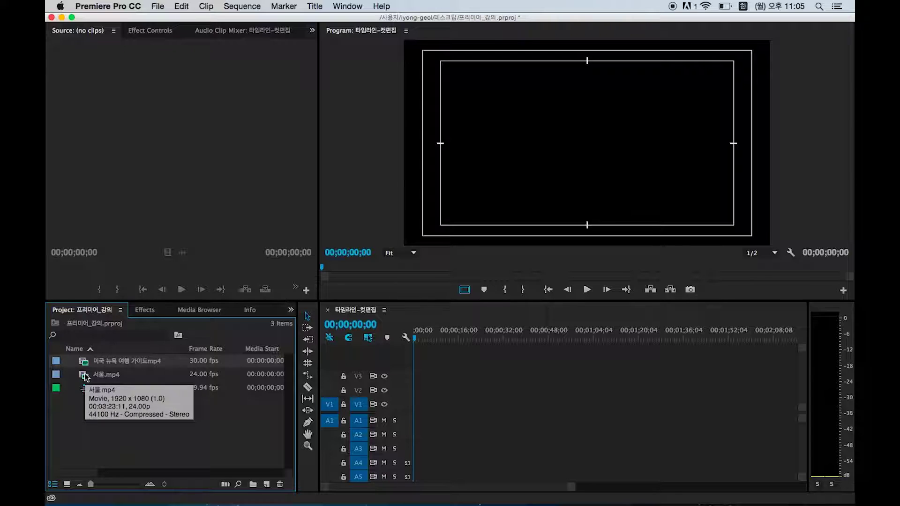
{"action": "left_click_drag", "start_coordinate": [83, 375], "coordinate": [405, 404]}
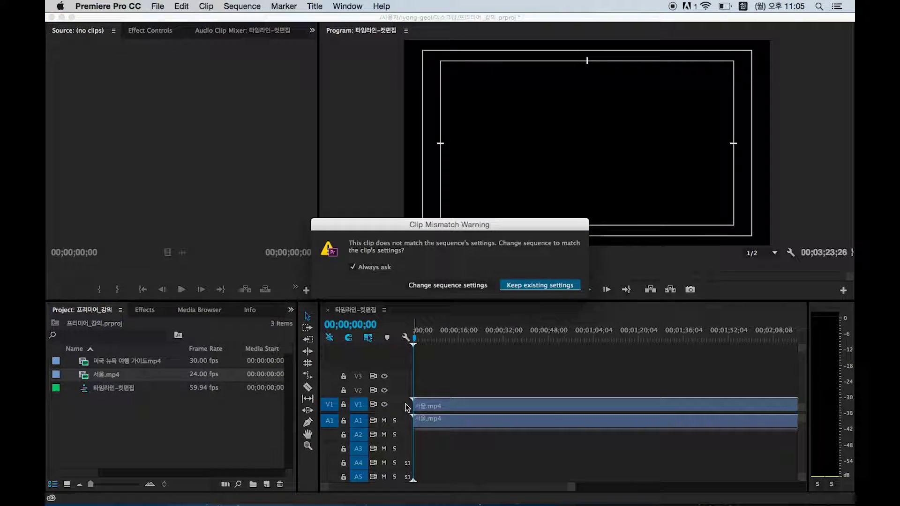
{"action": "left_click", "coordinate": [533, 286]}
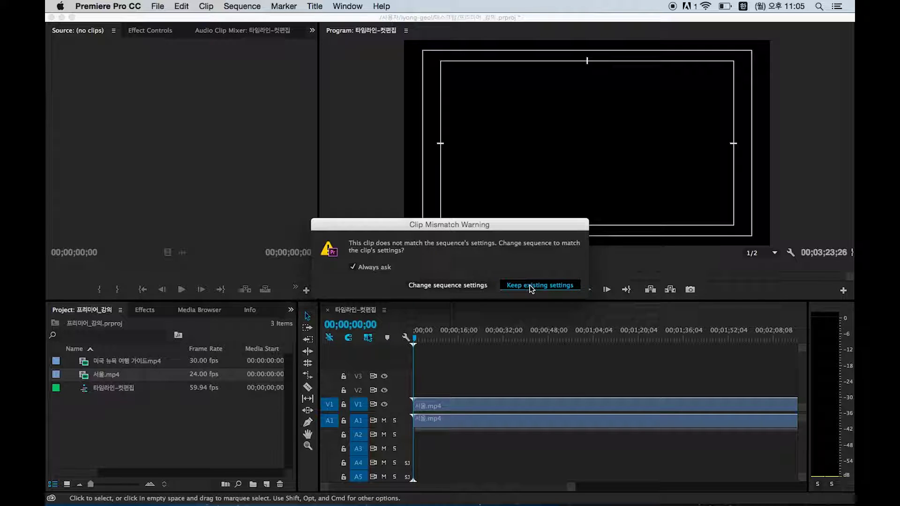
{"action": "mouse_move", "coordinate": [425, 339]}
{"action": "left_mouse_down"}
{"action": "mouse_move", "coordinate": [534, 338]}
{"action": "mouse_move", "coordinate": [414, 341]}
{"action": "left_mouse_up"}
{"action": "left_click_drag", "start_coordinate": [464, 367], "coordinate": [539, 442]}
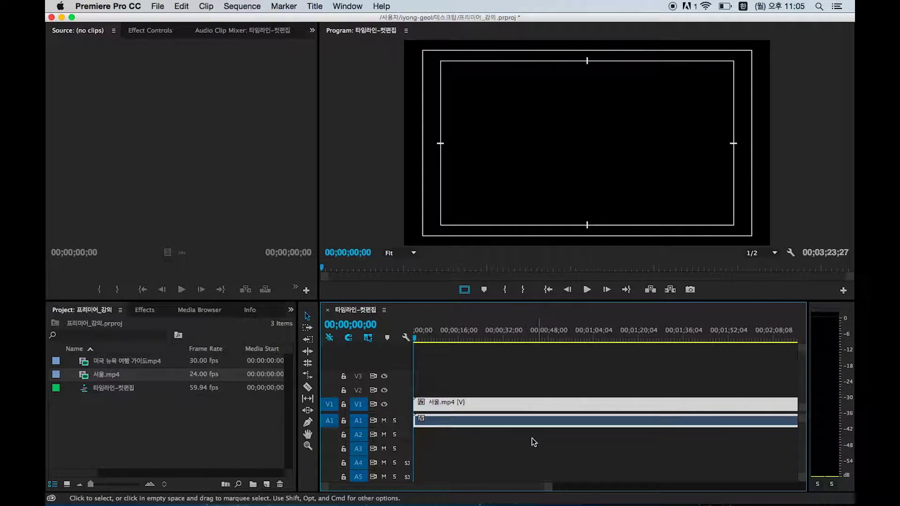
{"action": "key", "text": "Delete"}
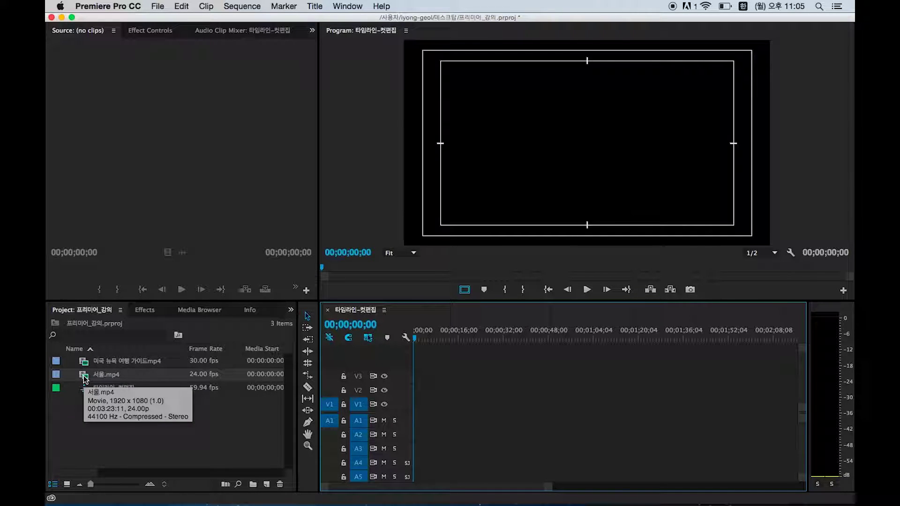
Place 서울.mp4 at the start of tracks V1 and A1, keeping the existing sequence settings.
{"action": "left_click_drag", "start_coordinate": [85, 381], "coordinate": [474, 405]}
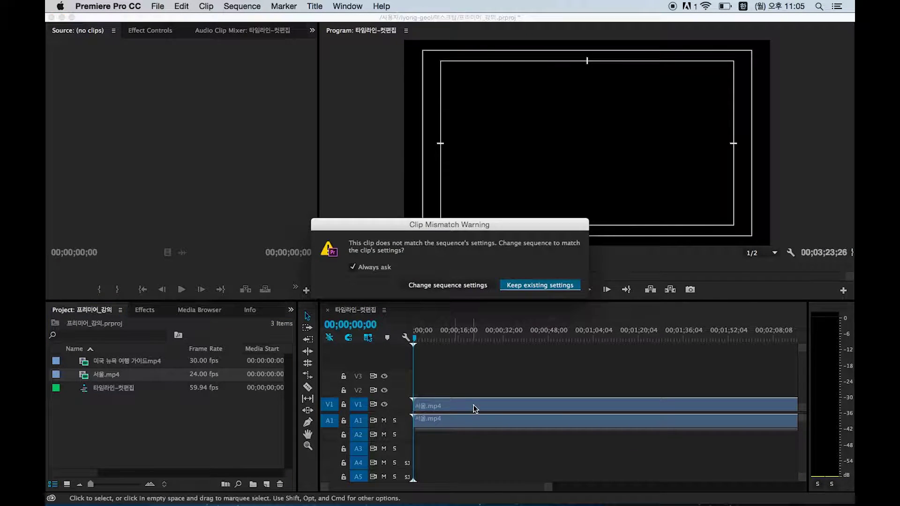
{"action": "left_click", "coordinate": [540, 285]}
{"action": "left_click_drag", "start_coordinate": [475, 319], "coordinate": [515, 331]}
{"action": "key", "text": "minus"}
{"action": "key", "text": "minus"}
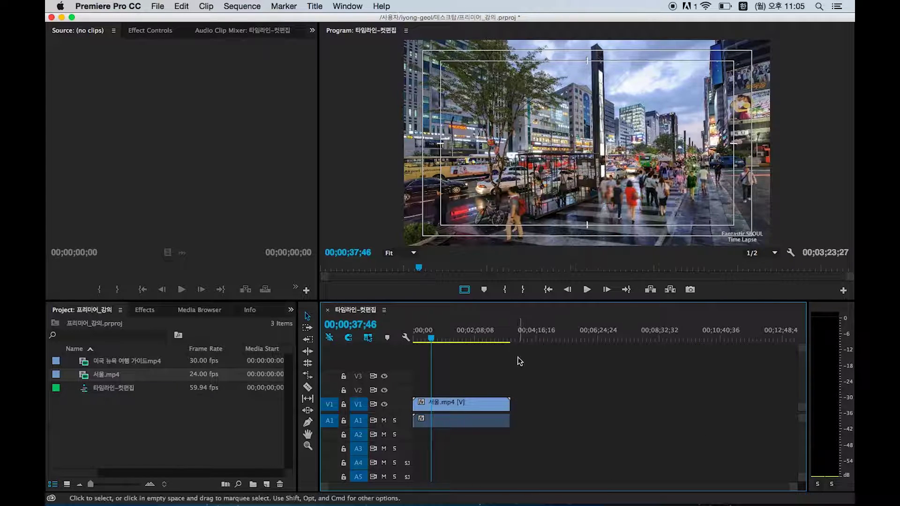
{"action": "left_click_drag", "start_coordinate": [510, 408], "coordinate": [524, 408]}
Load 서울.mp4 in the Source monitor and place a second full copy on V1 and A1 at 00;03;54;13.
{"action": "mouse_move", "coordinate": [526, 337]}
{"action": "left_mouse_down"}
{"action": "mouse_move", "coordinate": [510, 337]}
{"action": "mouse_move", "coordinate": [526, 339]}
{"action": "left_mouse_up"}
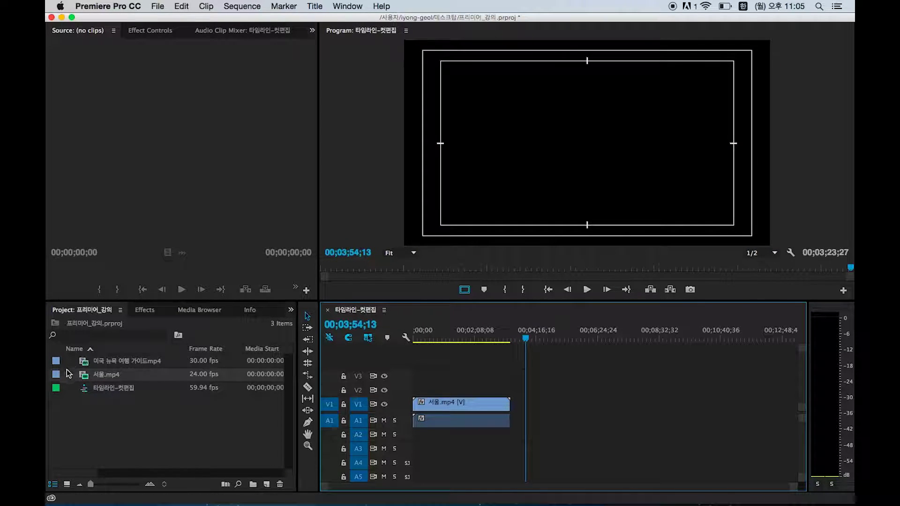
{"action": "double_click", "coordinate": [86, 378]}
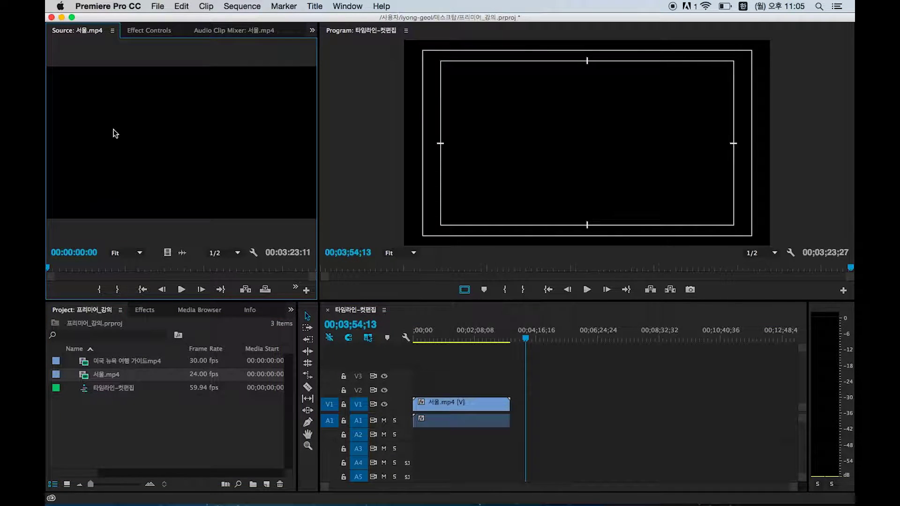
{"action": "left_click_drag", "start_coordinate": [60, 270], "coordinate": [99, 267]}
{"action": "key", "text": "Home"}
{"action": "left_click_drag", "start_coordinate": [133, 132], "coordinate": [529, 405]}
Add only the video of 서울.mp4 to V1 at 00;07;49;39 and only its audio to A1 beyond that clip.
{"action": "left_click_drag", "start_coordinate": [618, 338], "coordinate": [638, 338]}
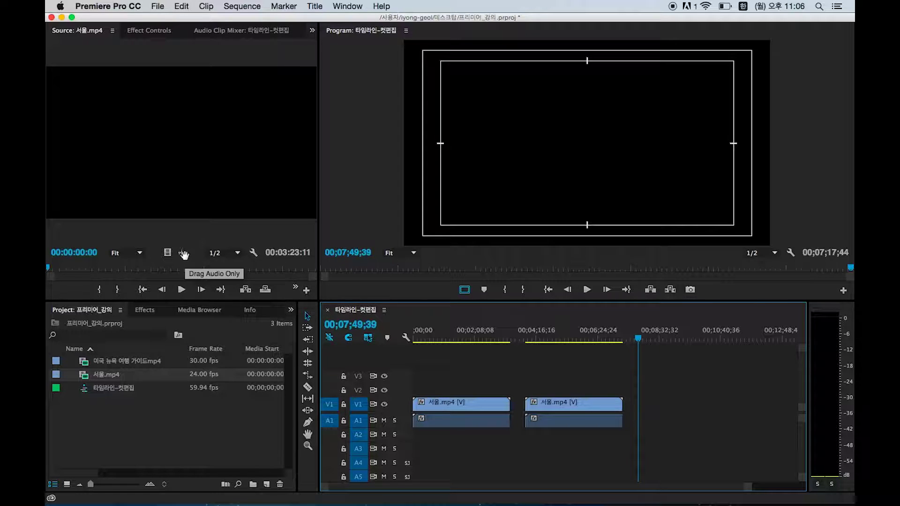
{"action": "left_click_drag", "start_coordinate": [166, 253], "coordinate": [637, 403]}
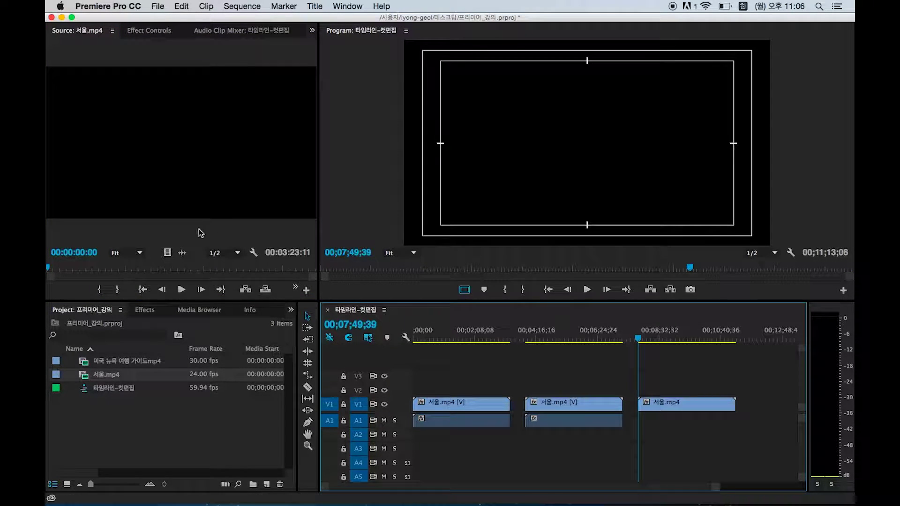
{"action": "left_click_drag", "start_coordinate": [183, 253], "coordinate": [750, 425]}
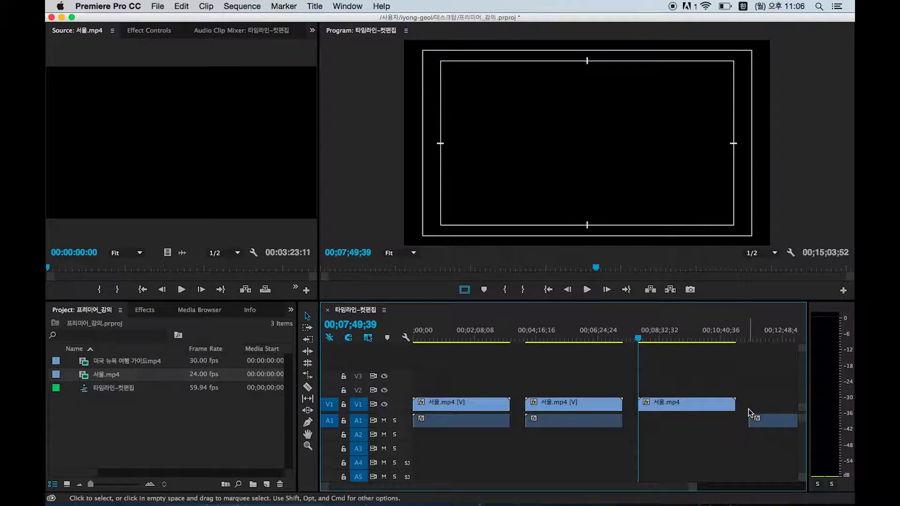
{"action": "key", "text": "minus"}
{"action": "left_click_drag", "start_coordinate": [534, 337], "coordinate": [434, 341]}
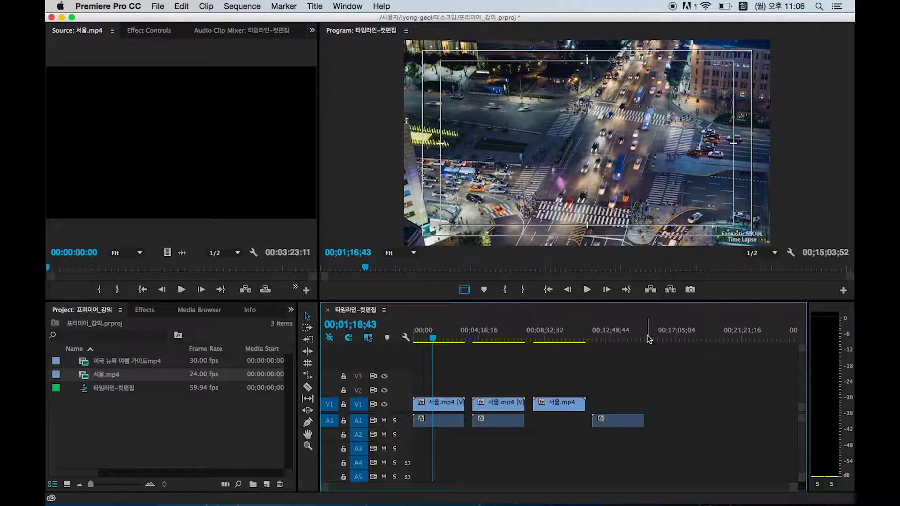
Put the sequence playhead at 00;15;31;41 and mark 서울.mp4 in the Source monitor from In 00:00:35:13 to Out 00:01:15:09.
{"action": "left_click_drag", "start_coordinate": [648, 338], "coordinate": [652, 338]}
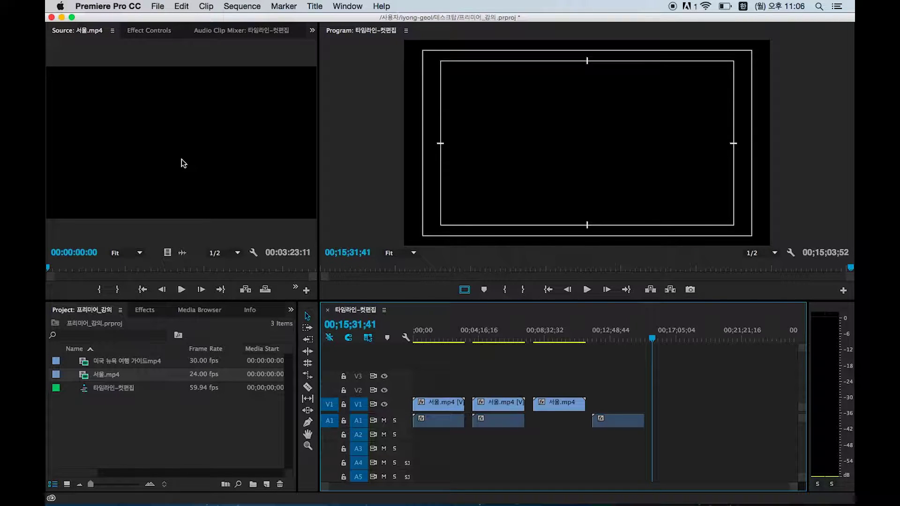
{"action": "left_click_drag", "start_coordinate": [68, 268], "coordinate": [99, 272]}
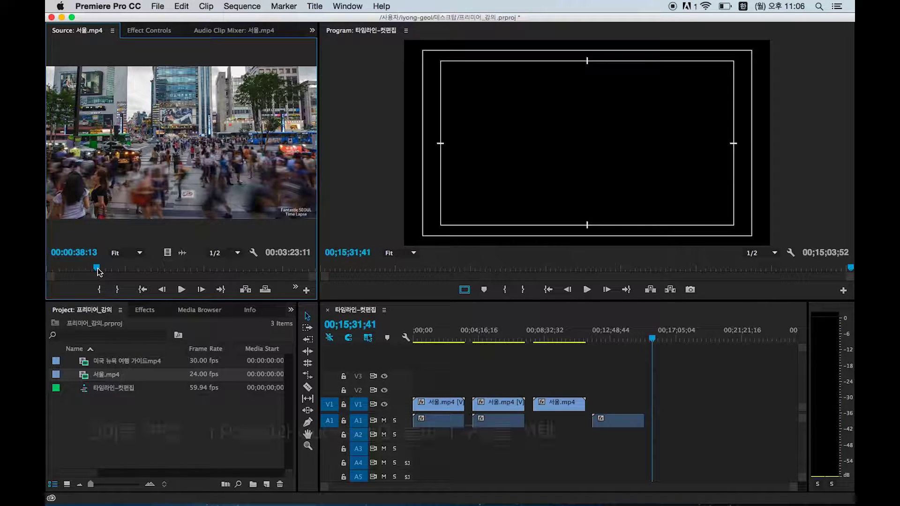
{"action": "left_click_drag", "start_coordinate": [99, 272], "coordinate": [93, 271]}
{"action": "key", "text": "i"}
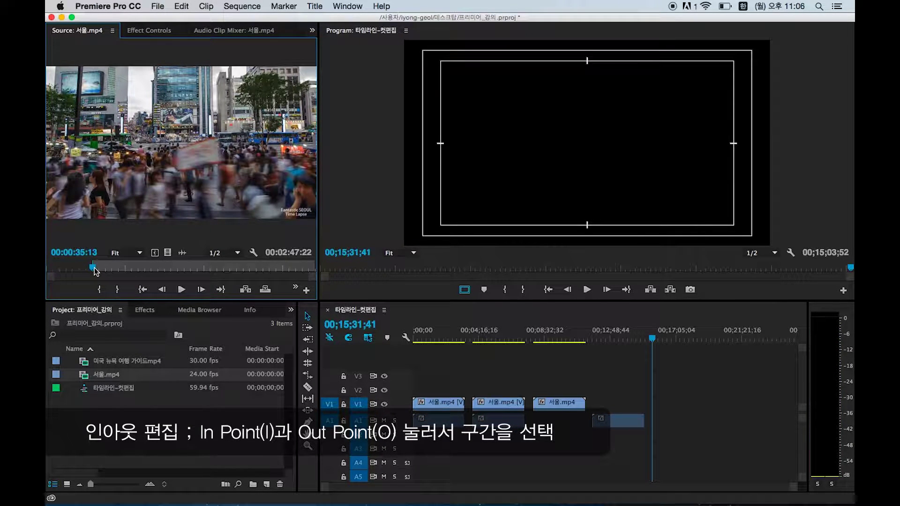
{"action": "left_click", "coordinate": [145, 270]}
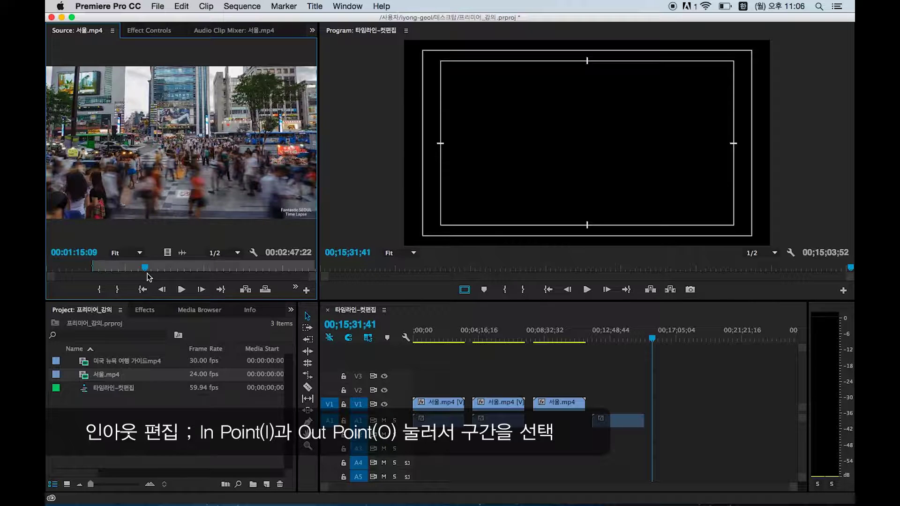
{"action": "key", "text": "o"}
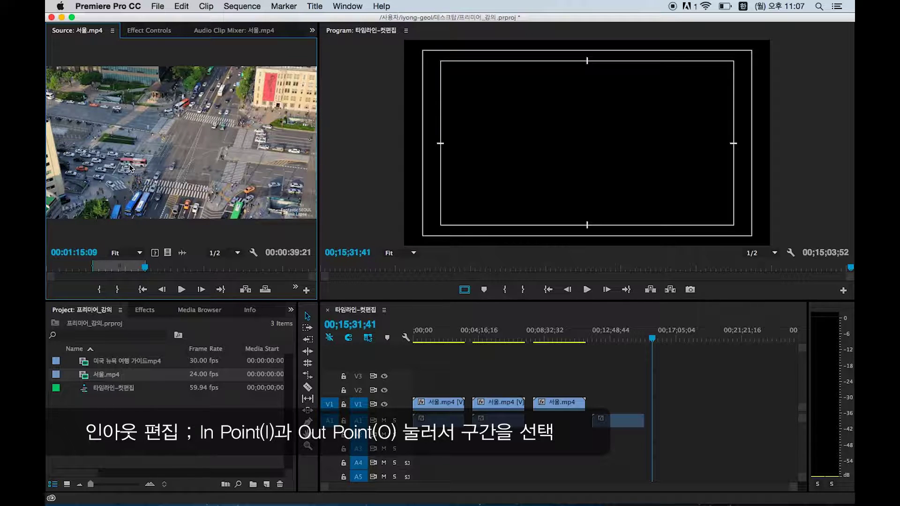
Place the marked In/Out part of 서울.mp4 on V1 and A1 beyond the playhead, and its video only on V1 at 00;18;05;10.
{"action": "key", "text": "j"}
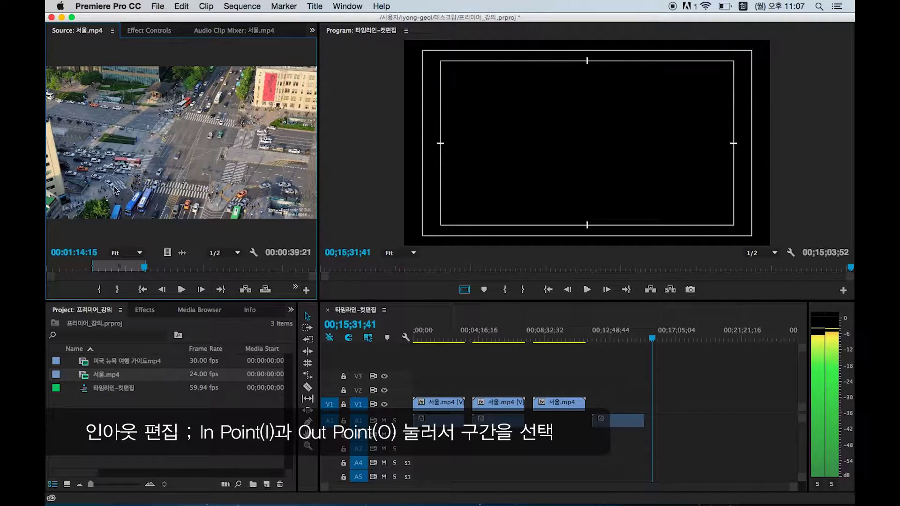
{"action": "key", "text": "k"}
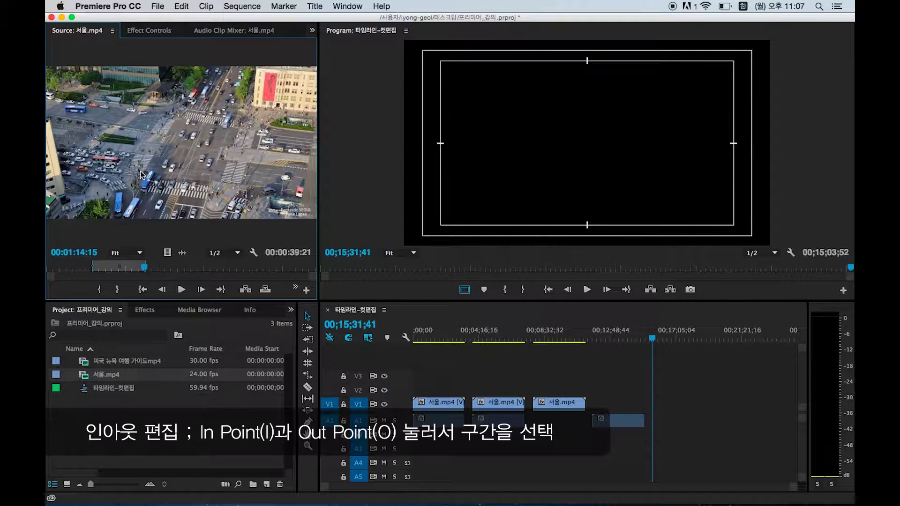
{"action": "left_click_drag", "start_coordinate": [126, 165], "coordinate": [666, 419]}
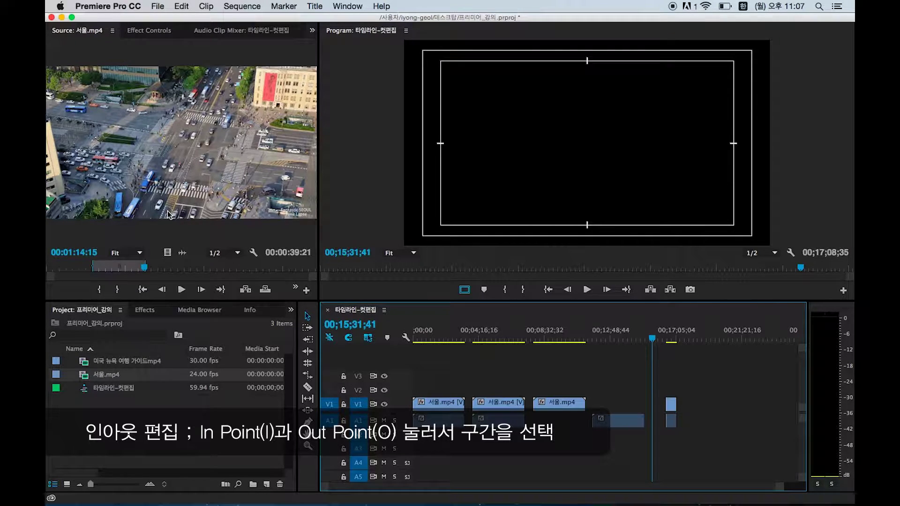
{"action": "left_click_drag", "start_coordinate": [165, 250], "coordinate": [694, 400]}
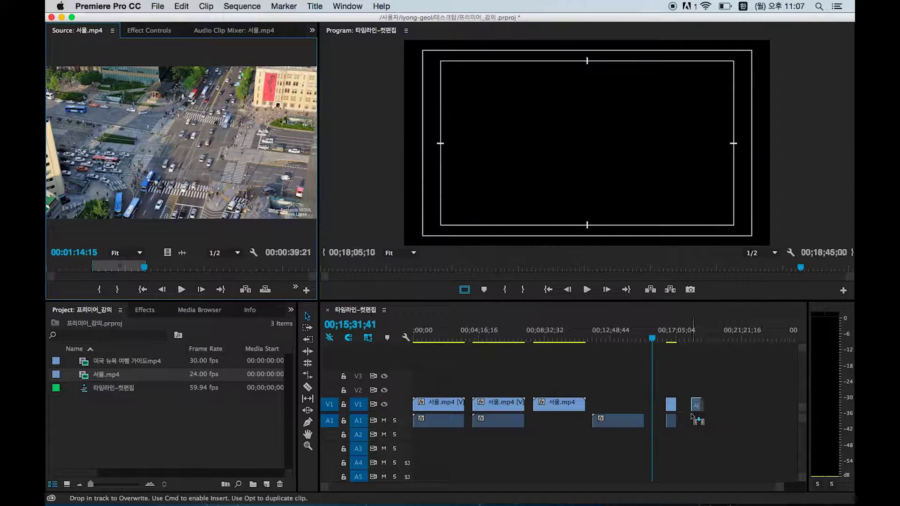
{"action": "left_click_drag", "start_coordinate": [657, 339], "coordinate": [567, 351]}
{"action": "left_click_drag", "start_coordinate": [613, 354], "coordinate": [699, 354]}
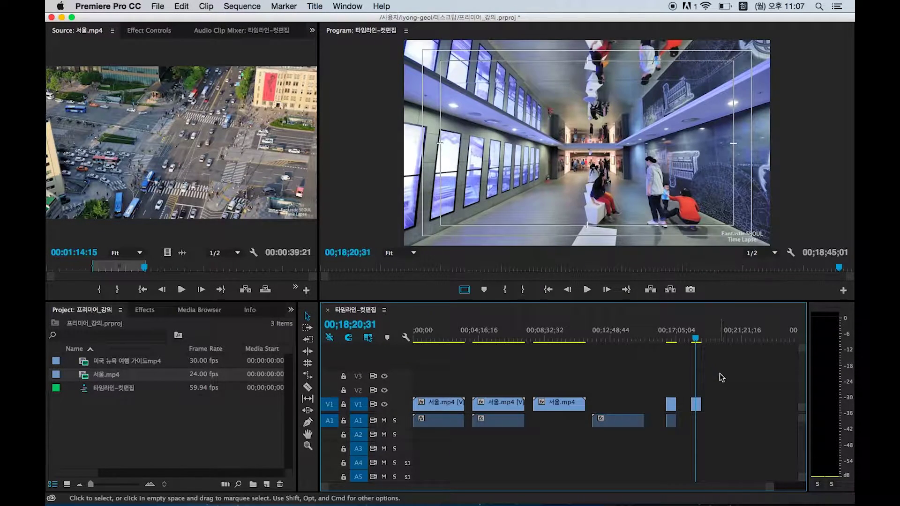
Delete all clips from the sequence and return the playhead to 00;00;00;00.
{"action": "left_click_drag", "start_coordinate": [723, 377], "coordinate": [412, 440]}
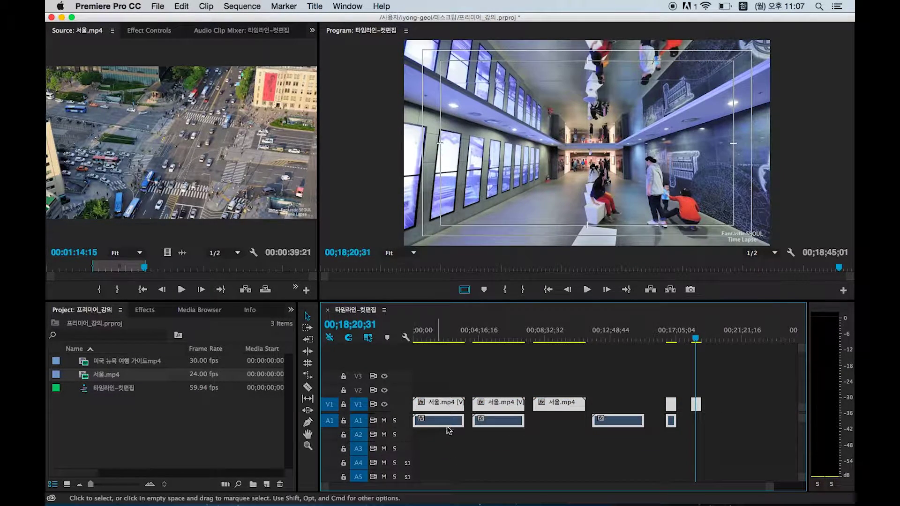
{"action": "key", "text": "Delete"}
{"action": "left_click_drag", "start_coordinate": [451, 341], "coordinate": [401, 342]}
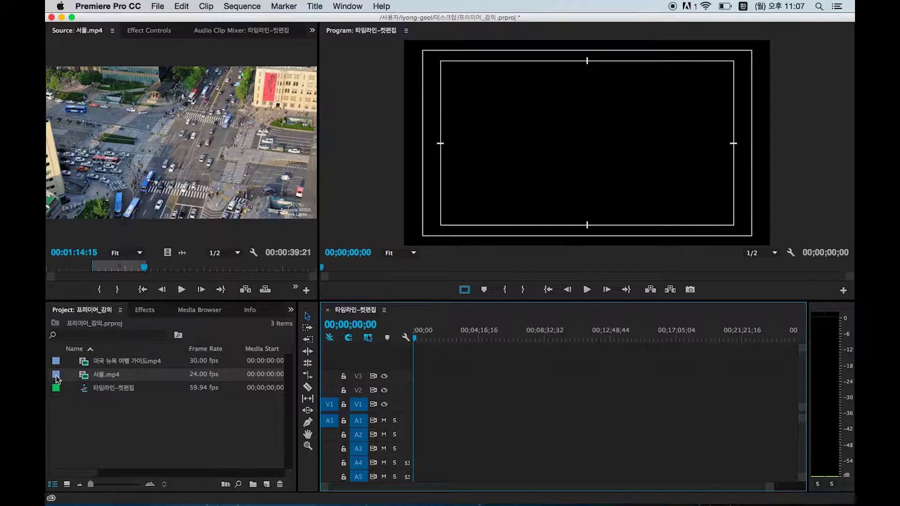
Load 미국 뉴욕 여행 가이드mp4 in the Source monitor and place 서울.mp4 at the start of V1 and A1, keeping the existing sequence settings.
{"action": "left_click_drag", "start_coordinate": [82, 362], "coordinate": [111, 193]}
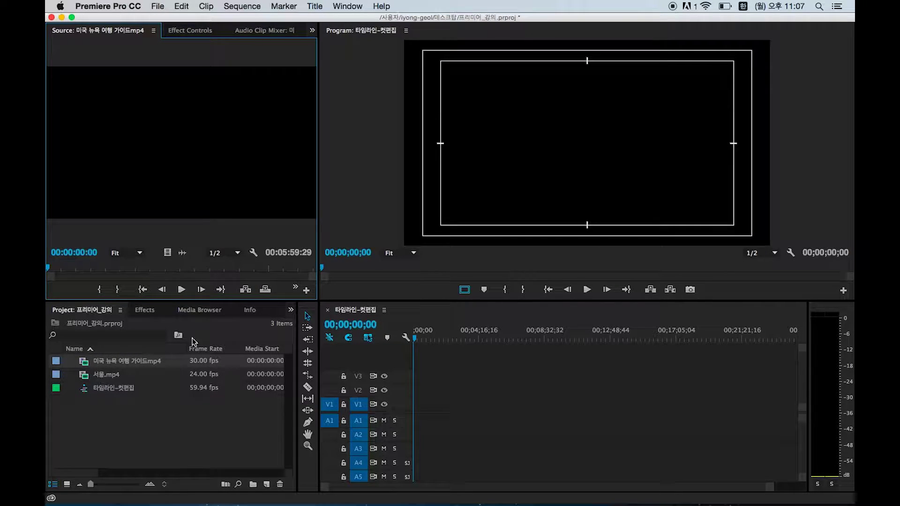
{"action": "left_click_drag", "start_coordinate": [82, 381], "coordinate": [416, 412]}
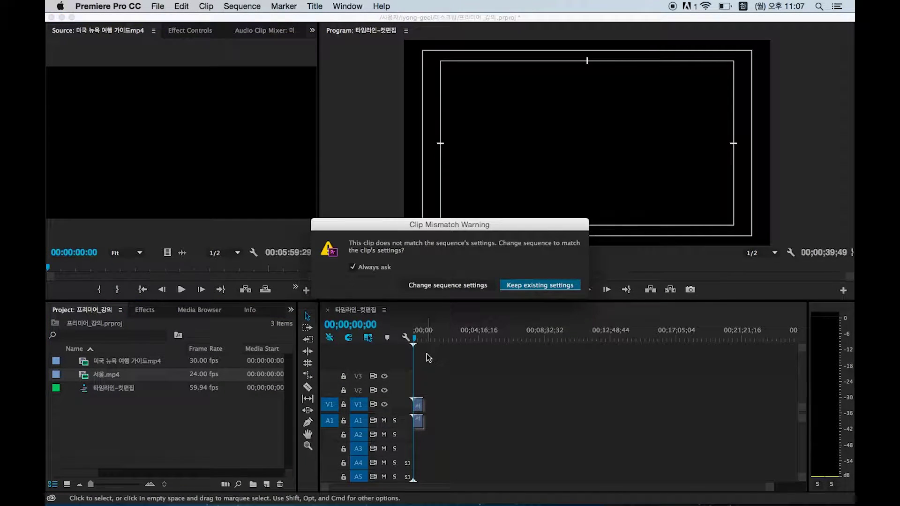
{"action": "left_click", "coordinate": [516, 286]}
Insert the full 미국 뉴욕 여행 가이드mp4 from the Source monitor into 서울.mp4 at 00;00;15;36, using an Insert edit.
{"action": "key", "text": "="}
{"action": "key", "text": "="}
{"action": "key", "text": "="}
{"action": "left_click_drag", "start_coordinate": [421, 337], "coordinate": [450, 342]}
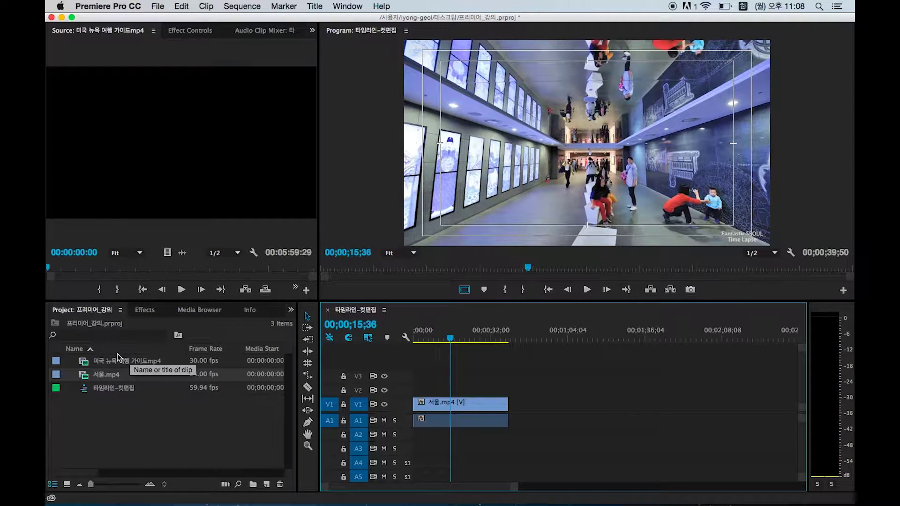
{"action": "left_click_drag", "start_coordinate": [87, 361], "coordinate": [120, 205]}
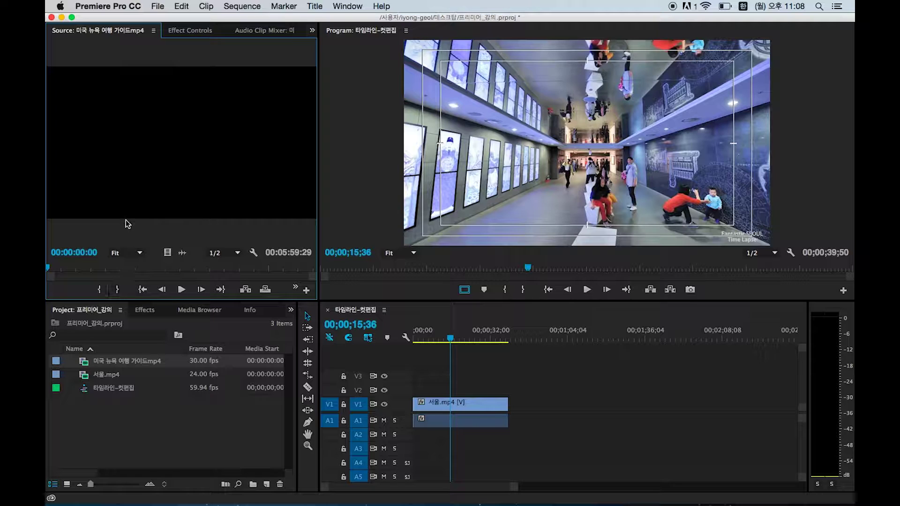
{"action": "left_click_drag", "start_coordinate": [85, 360], "coordinate": [153, 196]}
{"action": "left_click", "coordinate": [245, 290]}
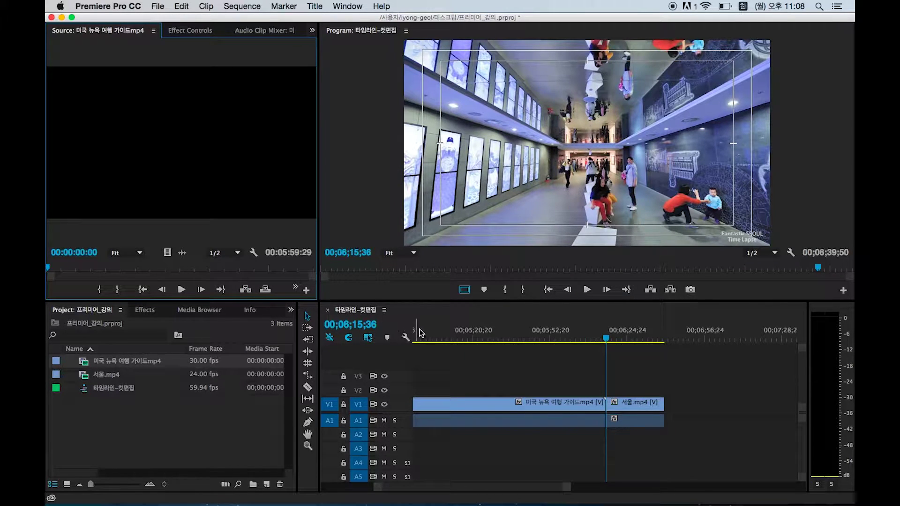
Review the parts of 서울.mp4 before and after the inserted 미국 뉴욕 여행 가이드mp4 clip.
{"action": "left_click", "coordinate": [450, 336]}
{"action": "key", "text": "minus"}
{"action": "key", "text": "minus"}
{"action": "key", "text": "minus"}
{"action": "left_click_drag", "start_coordinate": [447, 337], "coordinate": [414, 338]}
{"action": "key", "text": "equal"}
{"action": "key", "text": "equal"}
{"action": "key", "text": "equal"}
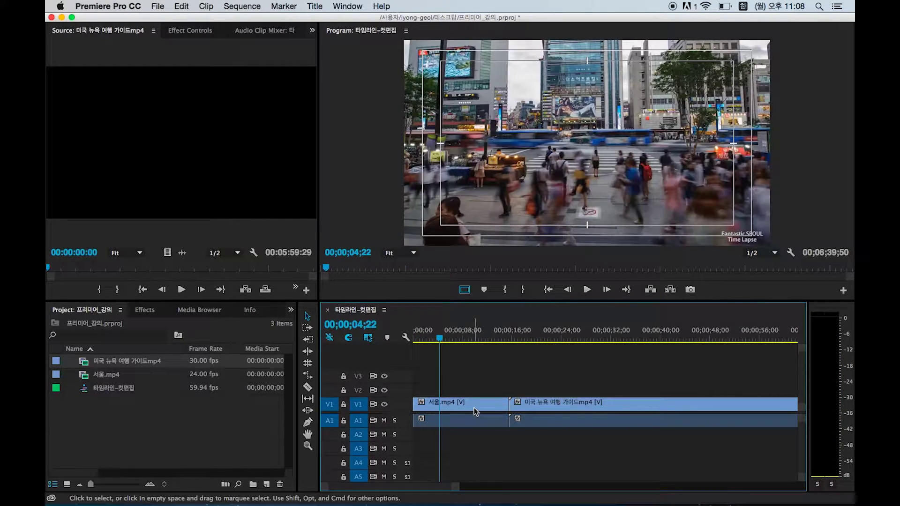
{"action": "key", "text": "minus"}
{"action": "key", "text": "minus"}
{"action": "key", "text": "minus"}
{"action": "left_click", "coordinate": [561, 338]}
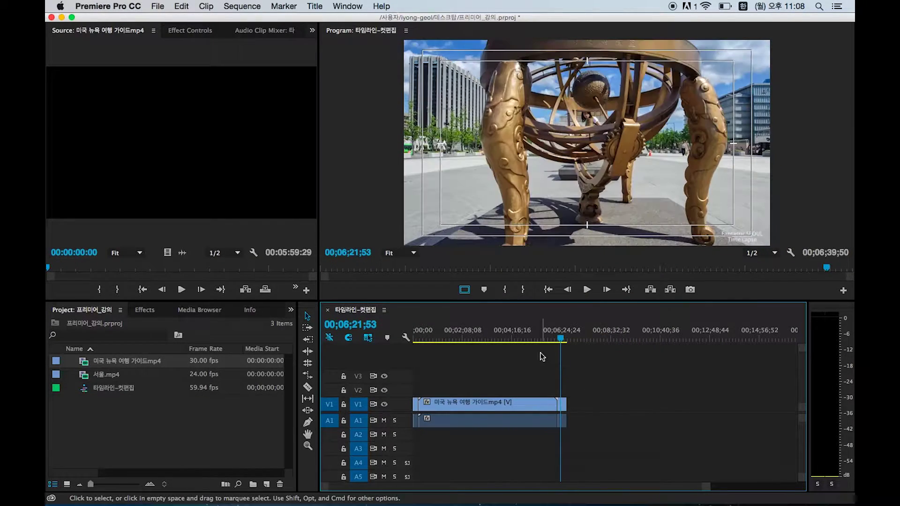
Scrub across the first cut, from 서울.mp4 into the inserted New York clip, to examine the transition.
{"action": "left_click_drag", "start_coordinate": [527, 338], "coordinate": [419, 338]}
{"action": "key", "text": "equal"}
{"action": "key", "text": "equal"}
{"action": "key", "text": "equal"}
{"action": "key", "text": "equal"}
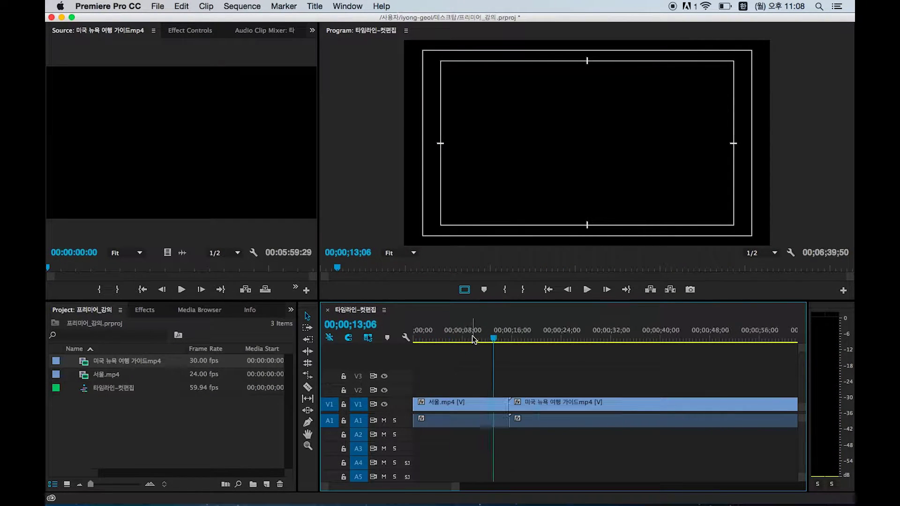
{"action": "left_click_drag", "start_coordinate": [494, 338], "coordinate": [508, 340]}
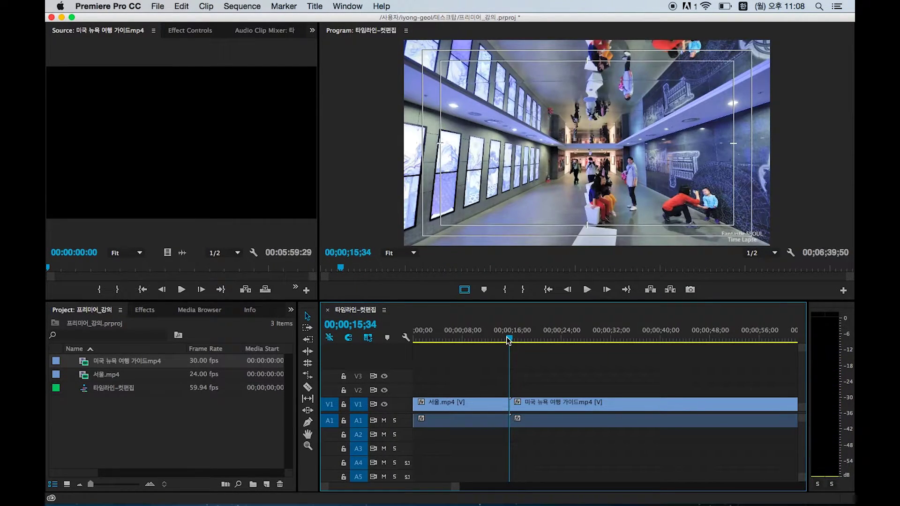
{"action": "key", "text": "="}
{"action": "left_click_drag", "start_coordinate": [609, 338], "coordinate": [696, 345]}
{"action": "key", "text": "minus"}
{"action": "key", "text": "minus"}
{"action": "key", "text": "minus"}
{"action": "key", "text": "minus"}
{"action": "key", "text": "minus"}
{"action": "key", "text": "minus"}
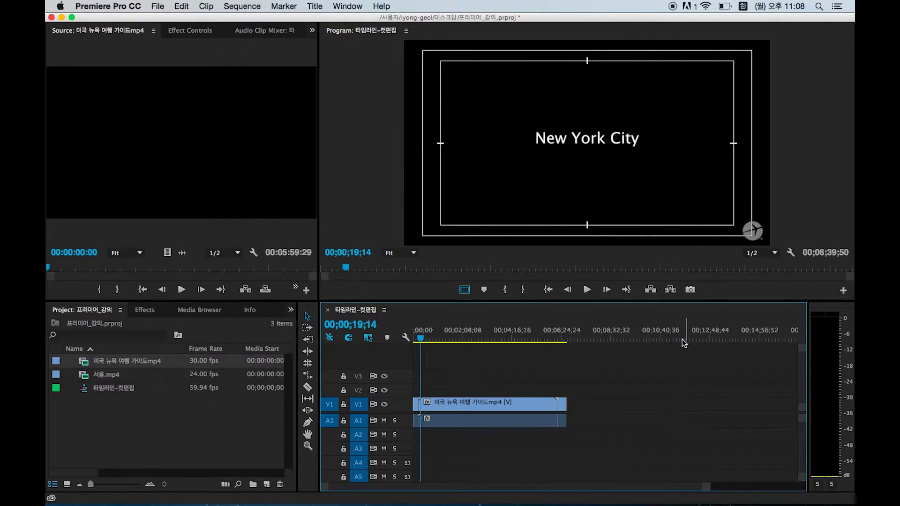
Examine the second cut, where the inserted New York clip ends and the rest of 서울.mp4 continues.
{"action": "left_click_drag", "start_coordinate": [554, 338], "coordinate": [681, 341]}
{"action": "key", "text": "equal"}
{"action": "key", "text": "equal"}
{"action": "key", "text": "equal"}
{"action": "key", "text": "equal"}
{"action": "key", "text": "minus"}
{"action": "key", "text": "minus"}
{"action": "key", "text": "minus"}
{"action": "key", "text": "minus"}
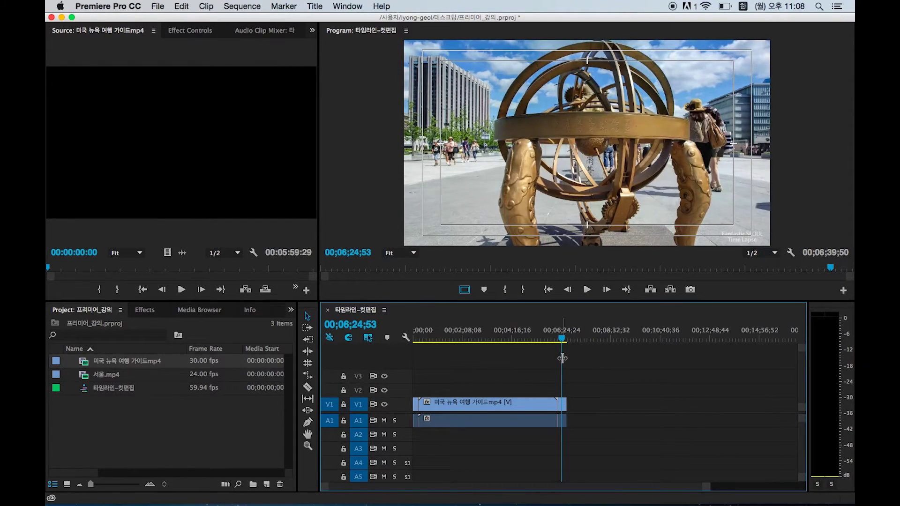